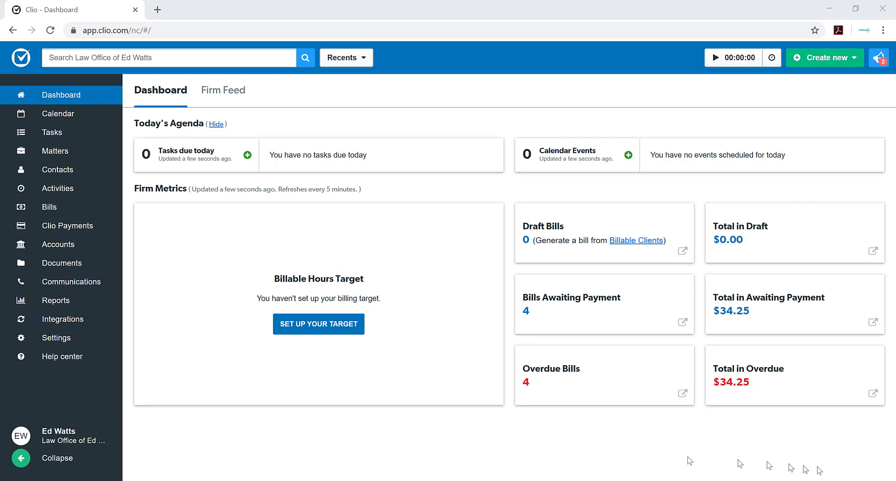
Go to the Matters list and open the client's Divorce matter.
{"action": "left_click", "coordinate": [59, 153]}
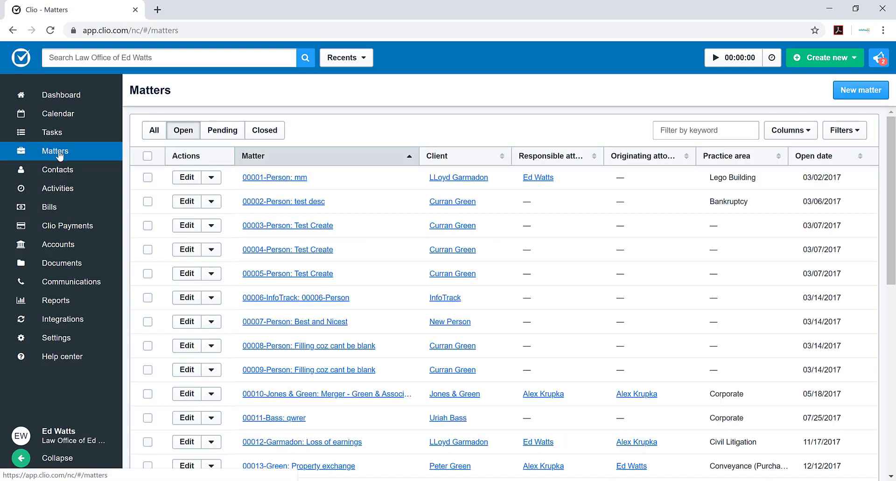
{"action": "scroll", "coordinate": [435, 298], "scroll_direction": "down", "scroll_amount": 3}
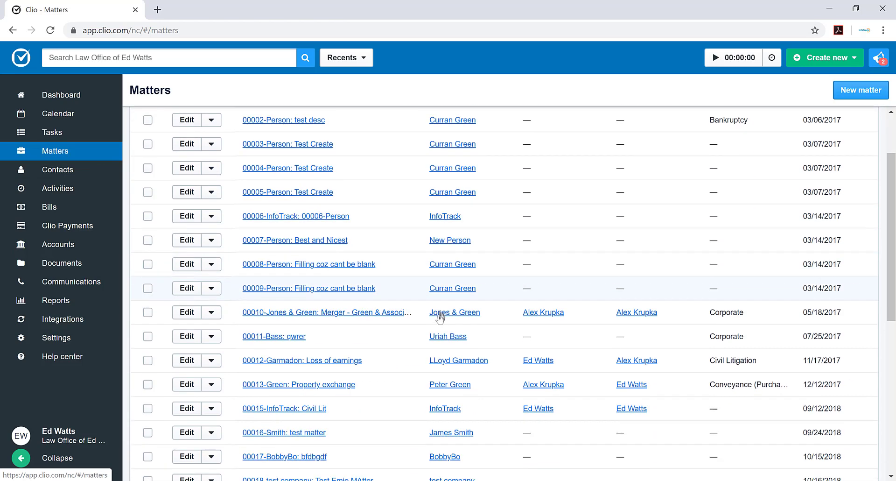
{"action": "scroll", "coordinate": [432, 321], "scroll_direction": "down", "scroll_amount": 6}
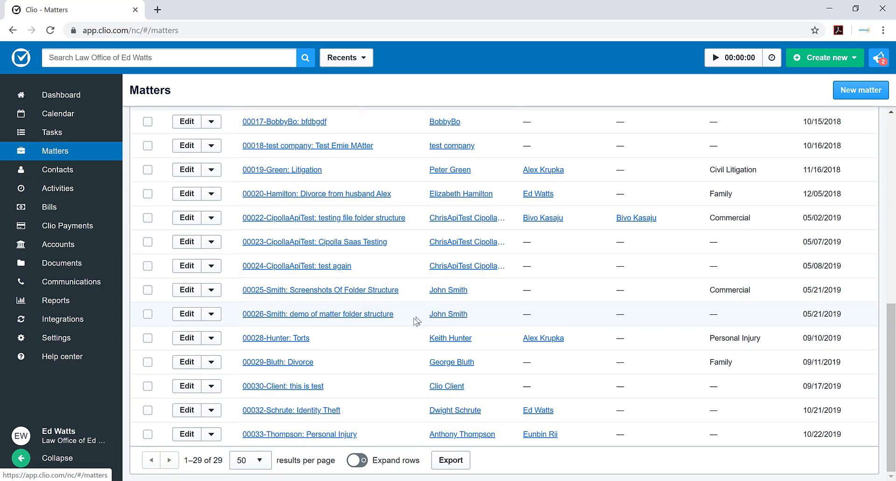
{"action": "left_click", "coordinate": [279, 364]}
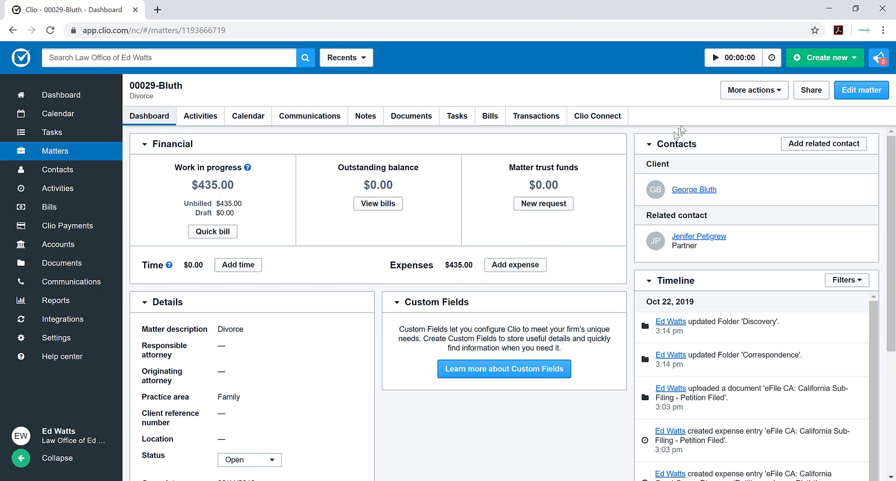
Launch InfoTrack - Test for the Divorce matter from its More actions menu.
{"action": "left_click", "coordinate": [738, 92]}
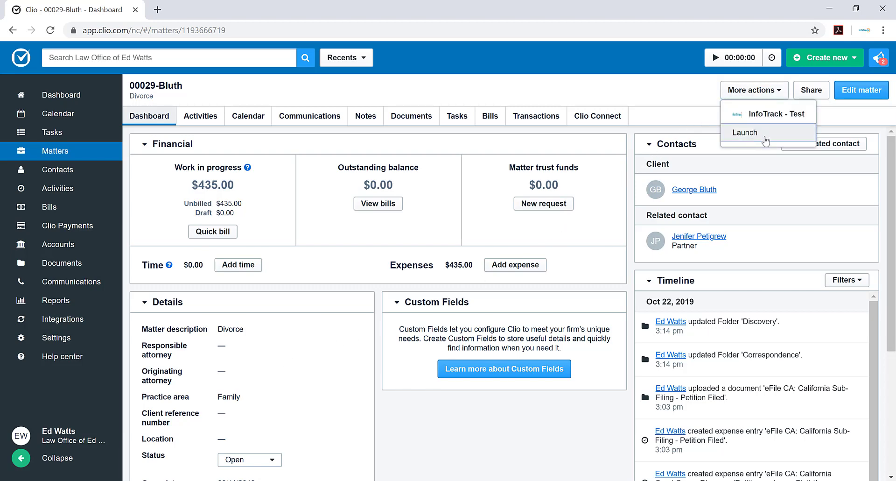
{"action": "left_click", "coordinate": [420, 118]}
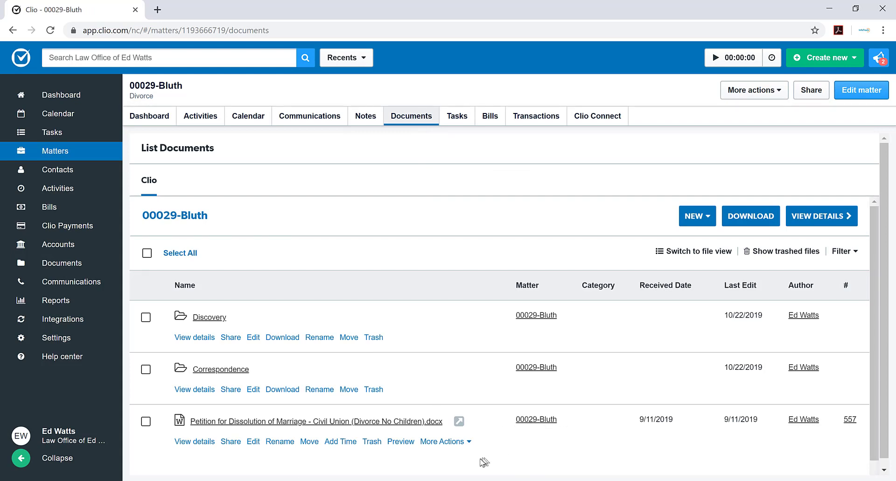
{"action": "left_click", "coordinate": [465, 442]}
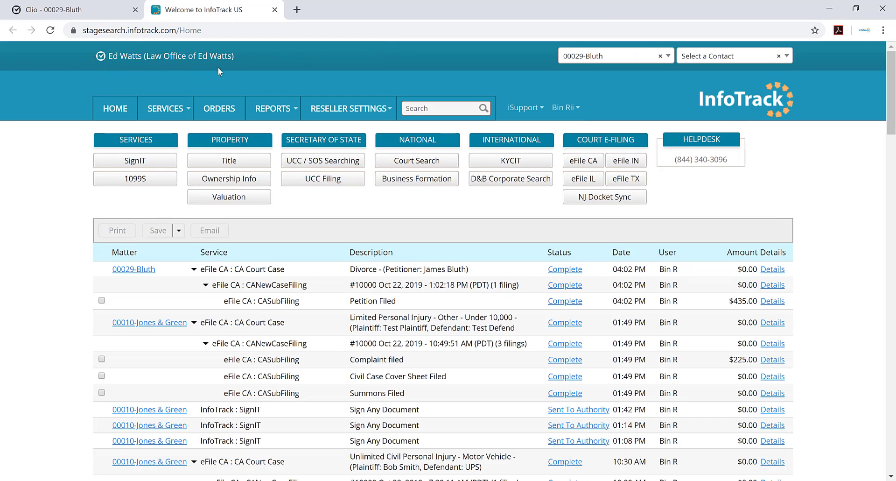
Search InfoTrack's matter picker for another matter, then close it keeping the divorce matter linked.
{"action": "left_click", "coordinate": [605, 65]}
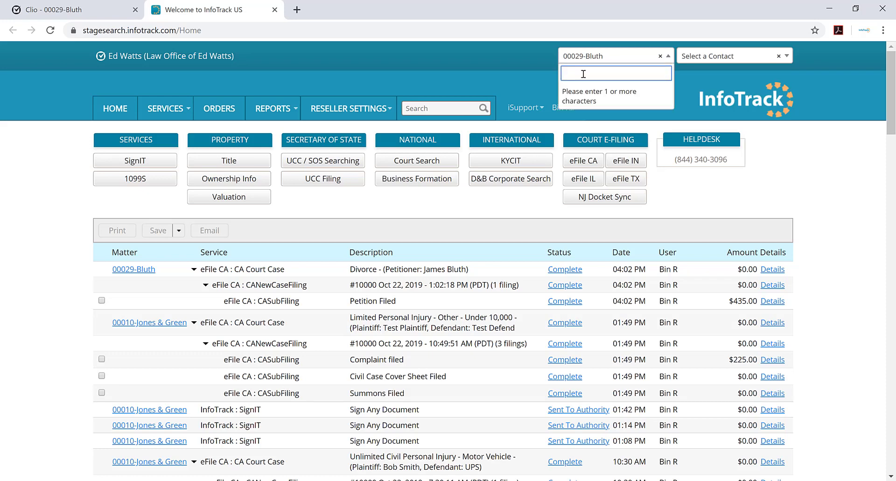
{"action": "type", "text": "schru"}
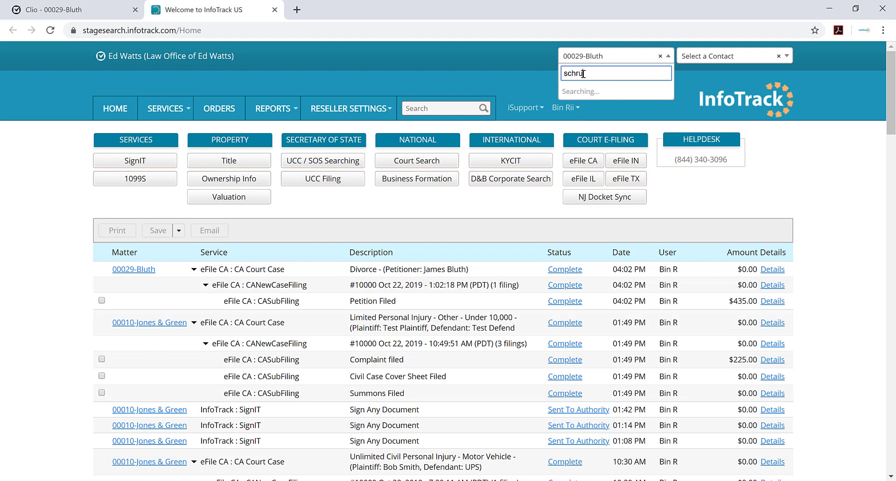
{"action": "type", "text": "te"}
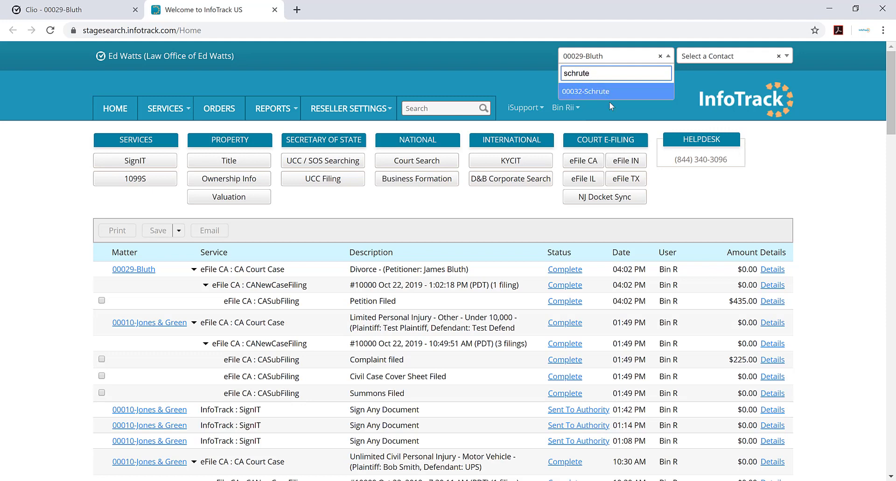
{"action": "left_click", "coordinate": [604, 65]}
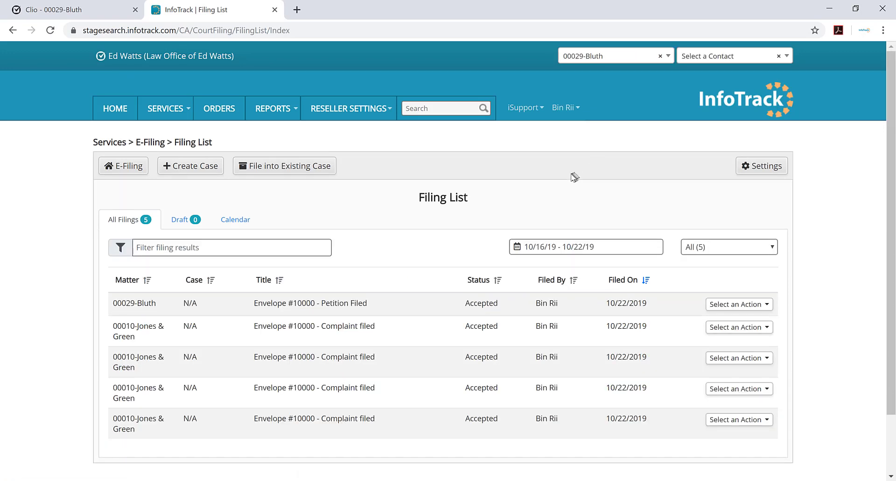
Create a new case in SLO - San Luis Obispo - Family court with case type Divorce - $435.00.
{"action": "left_click", "coordinate": [193, 172]}
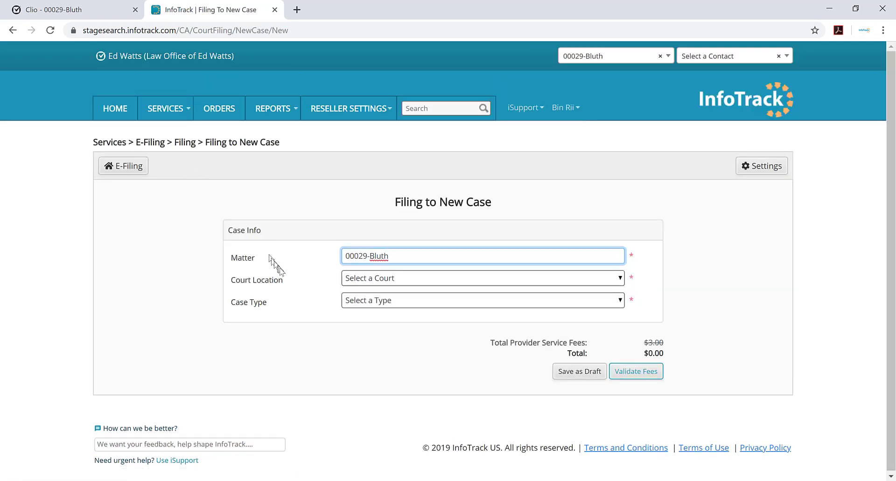
{"action": "left_click", "coordinate": [388, 278]}
{"action": "left_click", "coordinate": [407, 349]}
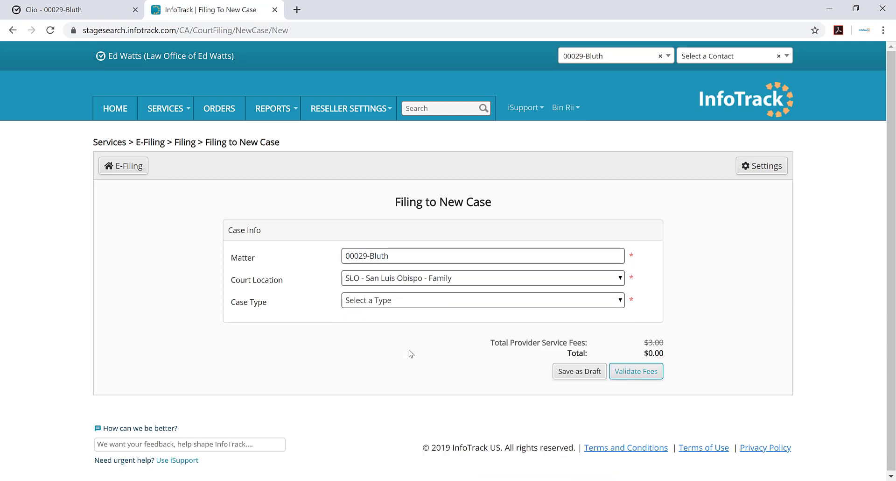
{"action": "left_click", "coordinate": [421, 307]}
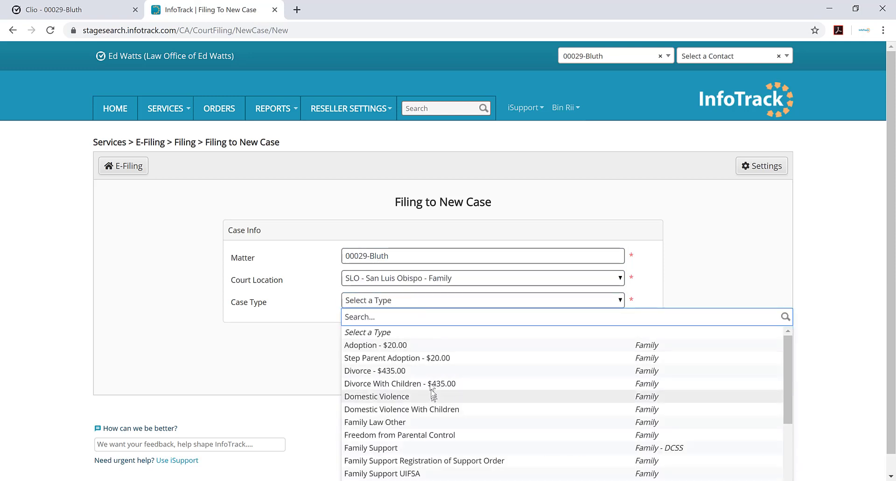
{"action": "left_click", "coordinate": [430, 375]}
Enter the petitioner's first name, leaving the middle name blank.
{"action": "scroll", "coordinate": [427, 376], "scroll_direction": "down", "scroll_amount": 5}
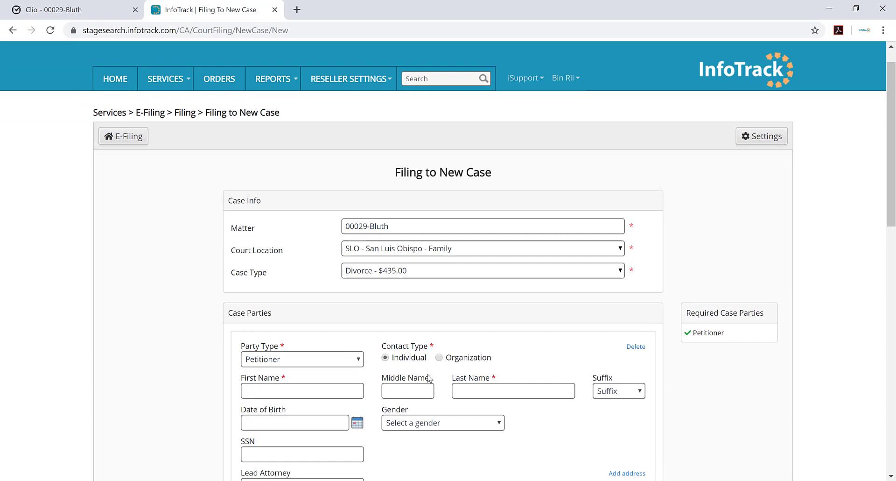
{"action": "left_click", "coordinate": [340, 189]}
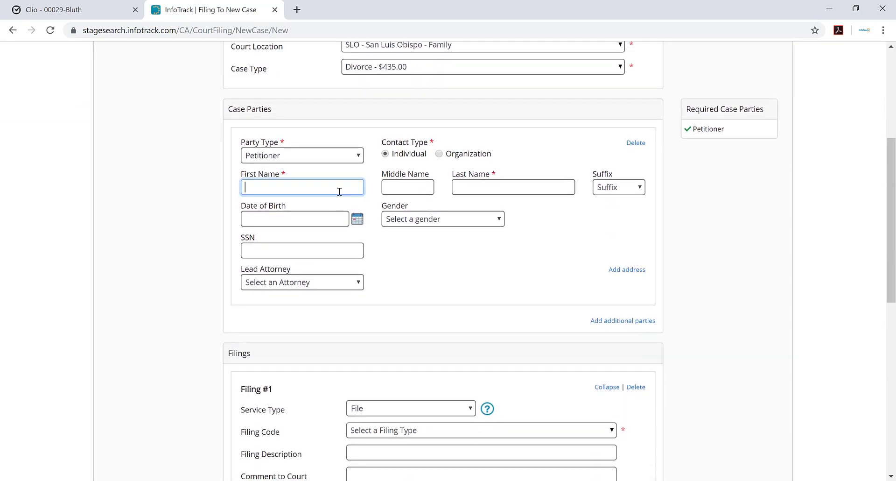
{"action": "type", "text": "James"}
{"action": "key", "text": "Tab"}
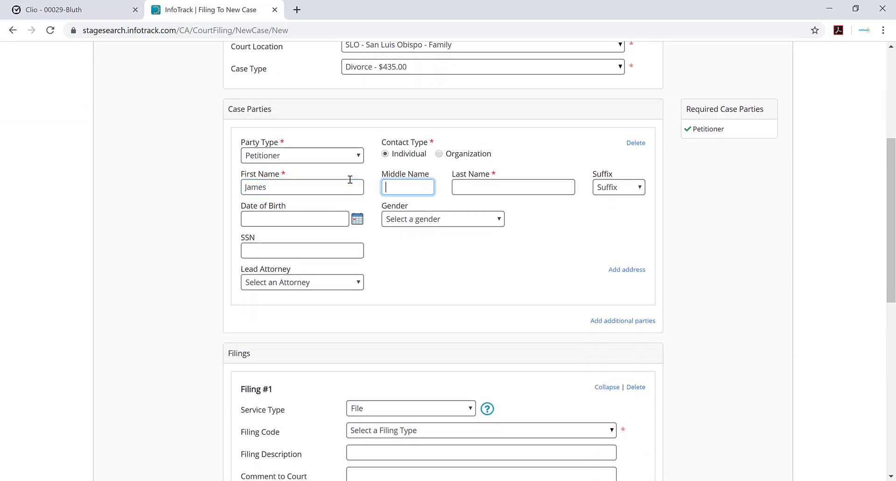
{"action": "key", "text": "Tab"}
Enter the petitioner's last name.
{"action": "type", "text": "Bluth"}
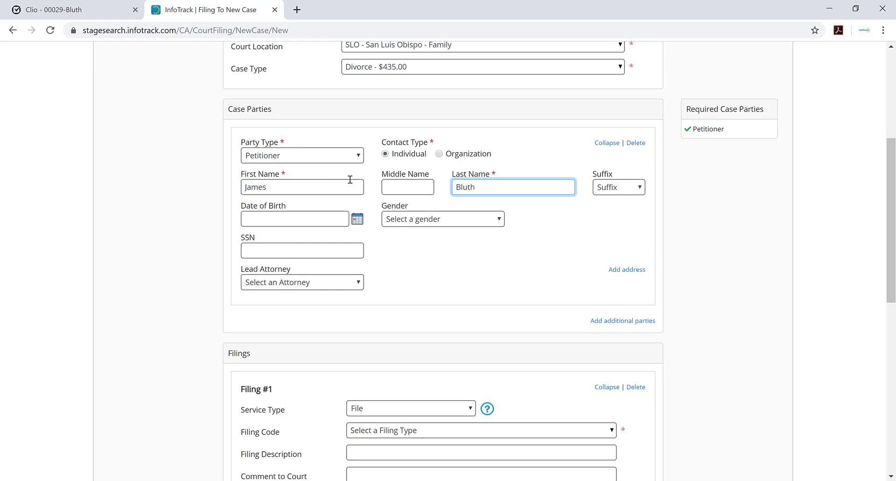
{"action": "scroll", "coordinate": [536, 200], "scroll_direction": "down", "scroll_amount": 4}
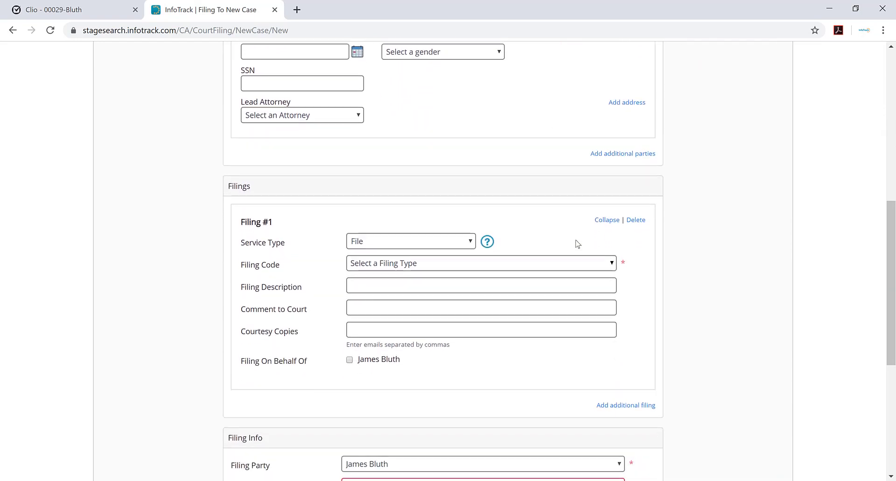
{"action": "scroll", "coordinate": [577, 244], "scroll_direction": "down", "scroll_amount": 1}
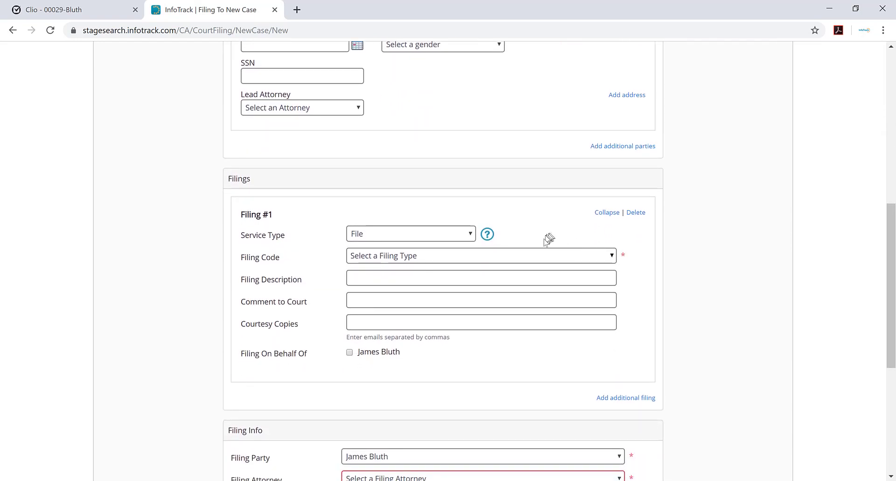
Set Filing #1's filing code to Petition Filed.
{"action": "left_click", "coordinate": [517, 258]}
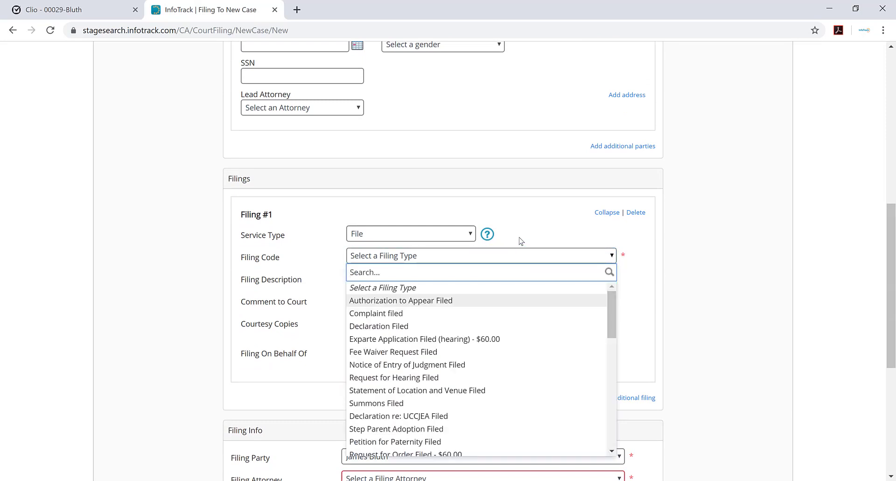
{"action": "type", "text": "Petition"}
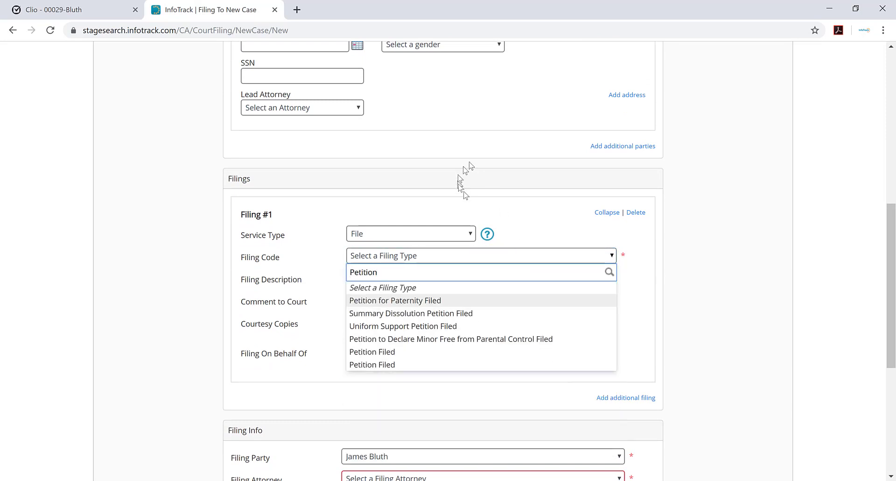
{"action": "left_click", "coordinate": [390, 352]}
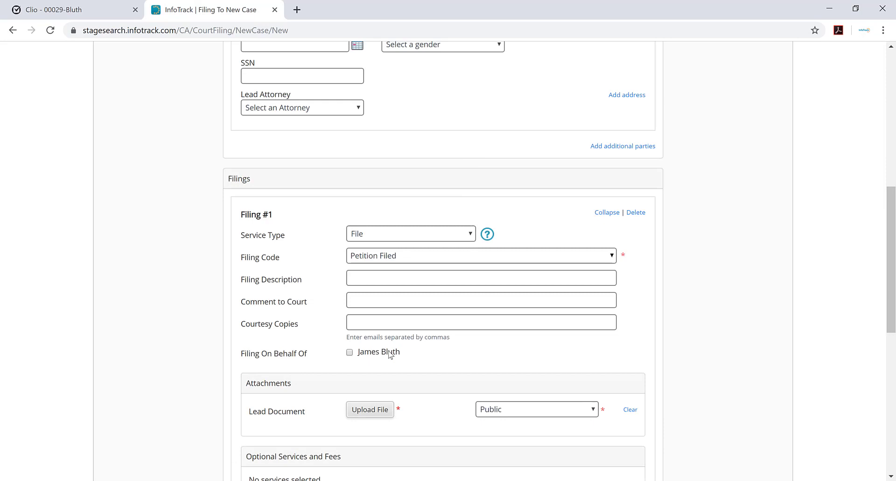
{"action": "scroll", "coordinate": [390, 353], "scroll_direction": "down", "scroll_amount": 3}
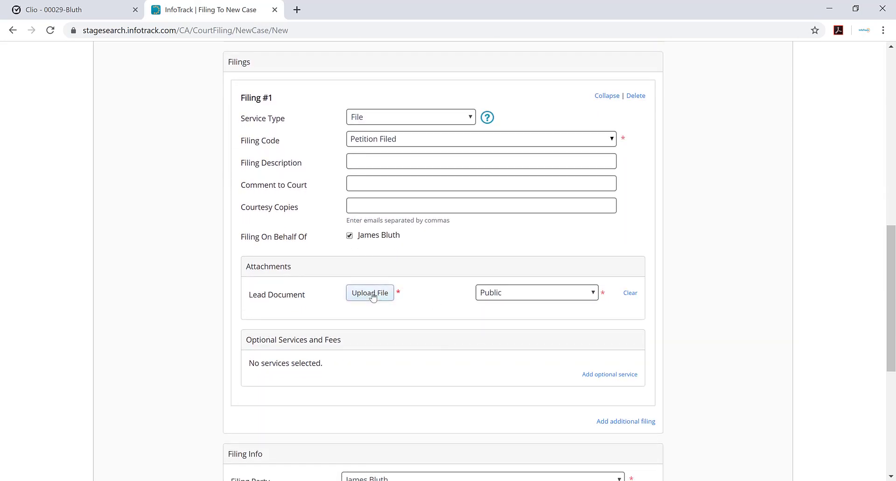
Import the matter's Petition for Dissolution of Marriage from Clio as Filing #1's lead document.
{"action": "left_click", "coordinate": [372, 294]}
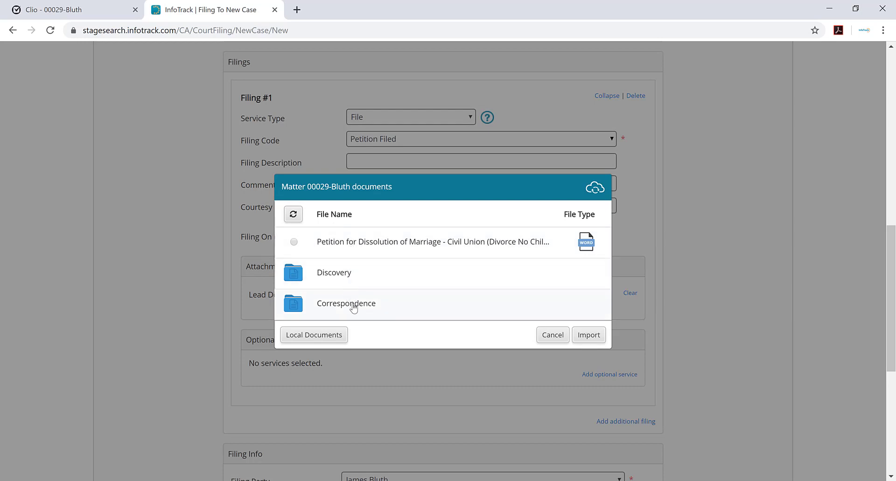
{"action": "left_click", "coordinate": [51, 14]}
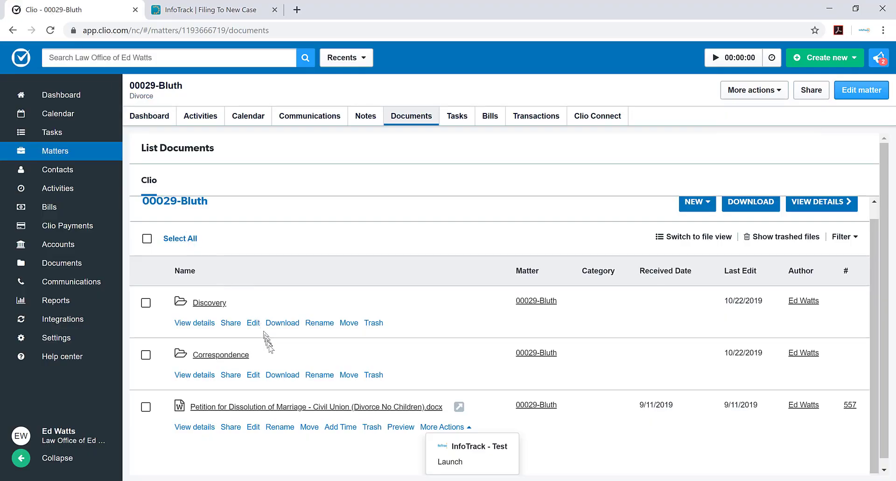
{"action": "left_click", "coordinate": [489, 414]}
{"action": "left_click", "coordinate": [239, 14]}
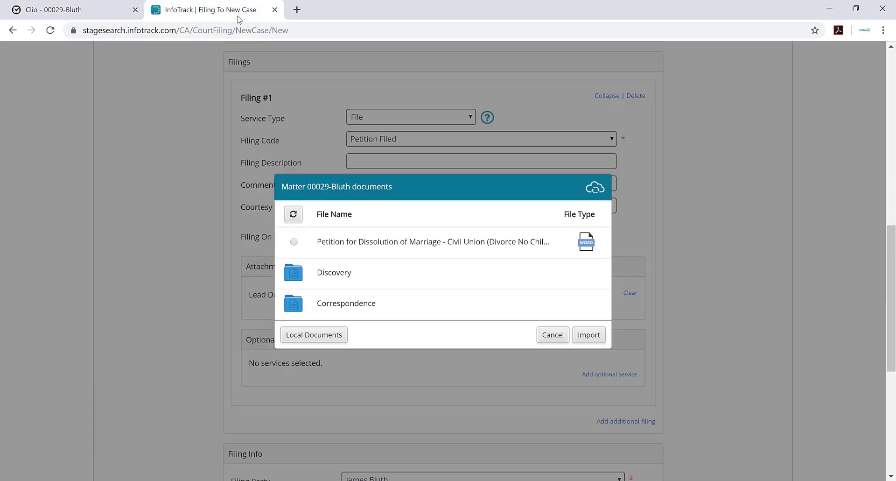
{"action": "left_click", "coordinate": [294, 242]}
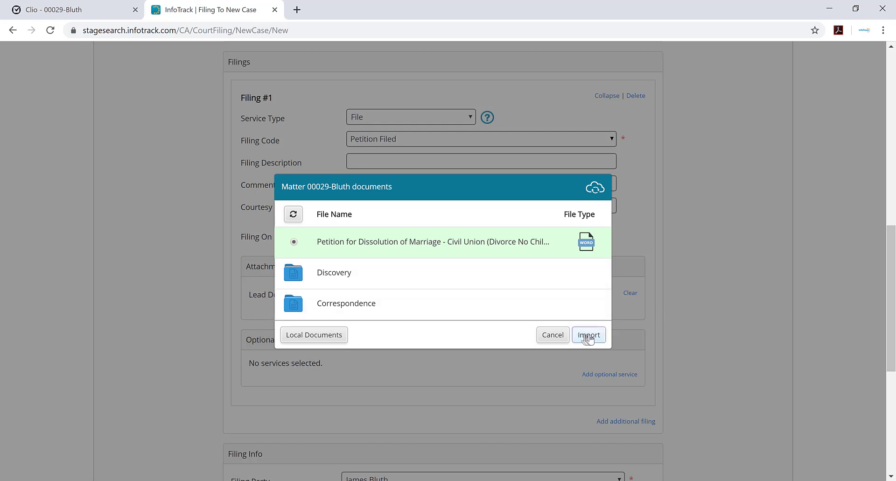
{"action": "left_click", "coordinate": [589, 335]}
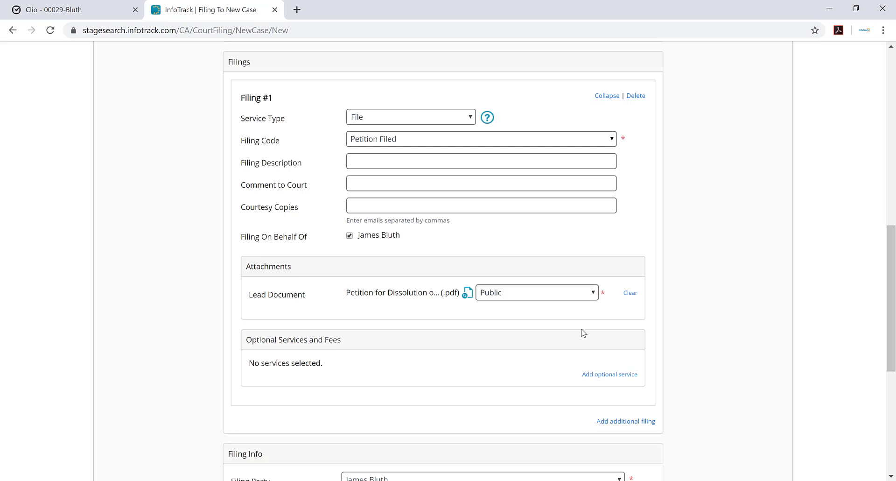
Assign the firm's filing attorney to the case filing.
{"action": "scroll", "coordinate": [583, 333], "scroll_direction": "down", "scroll_amount": 3}
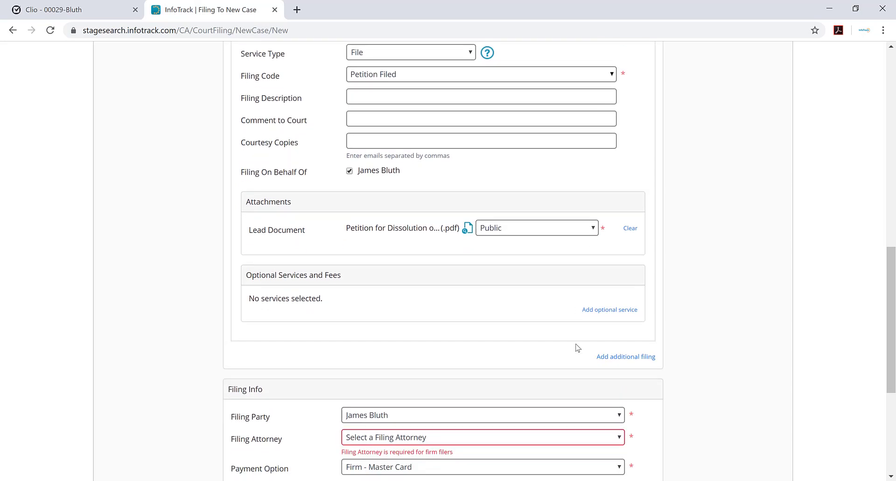
{"action": "scroll", "coordinate": [579, 345], "scroll_direction": "down", "scroll_amount": 1}
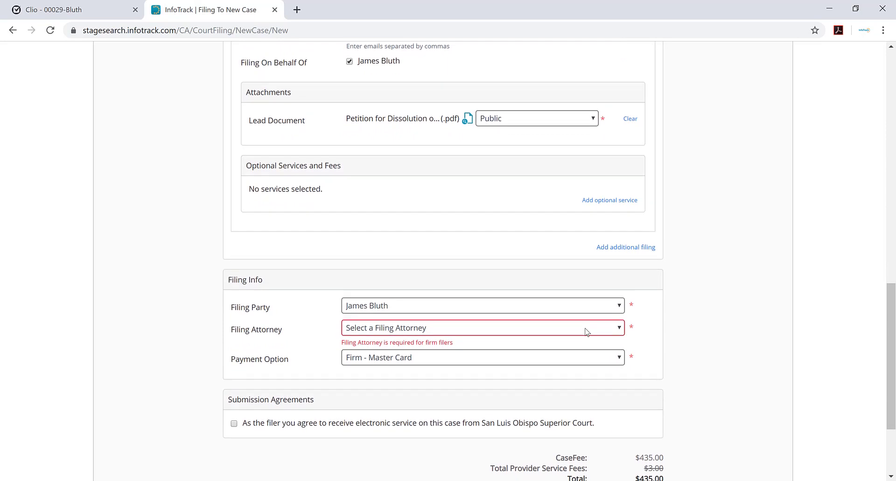
{"action": "left_click", "coordinate": [587, 331]}
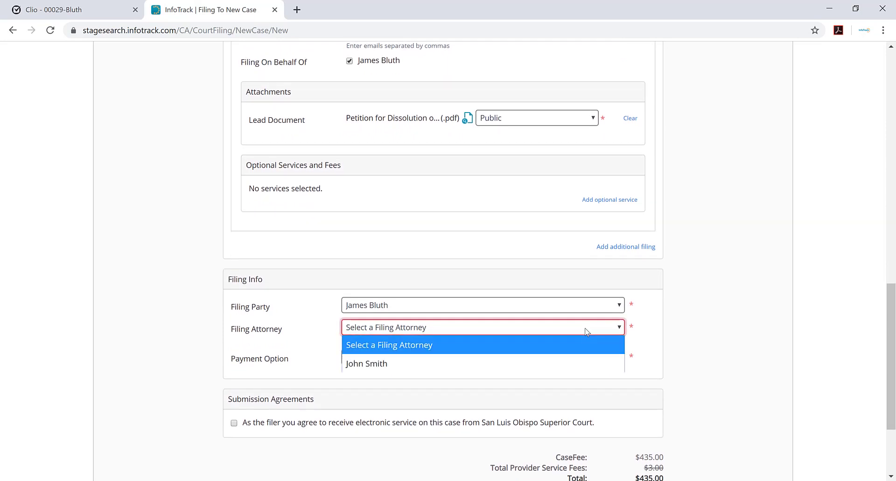
{"action": "left_click", "coordinate": [576, 359]}
Accept electronic service, validate the $435.00 fee and submit the e-filing.
{"action": "scroll", "coordinate": [576, 363], "scroll_direction": "down", "scroll_amount": 1}
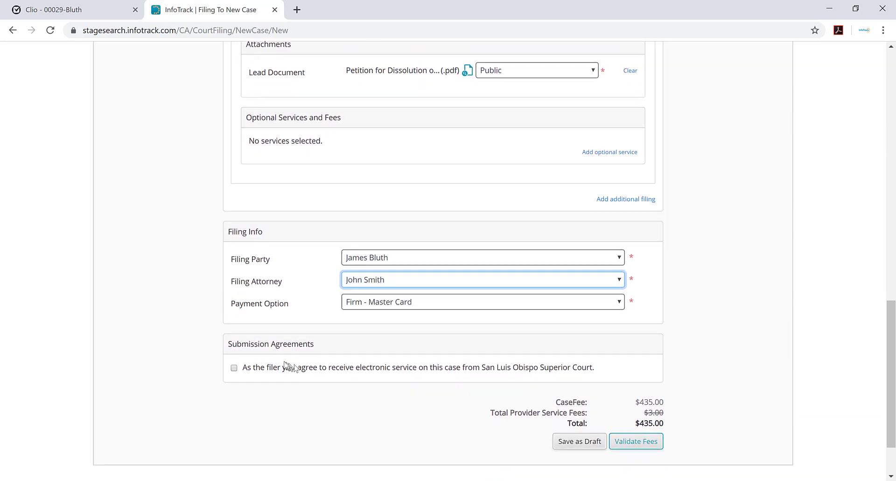
{"action": "left_click", "coordinate": [285, 364]}
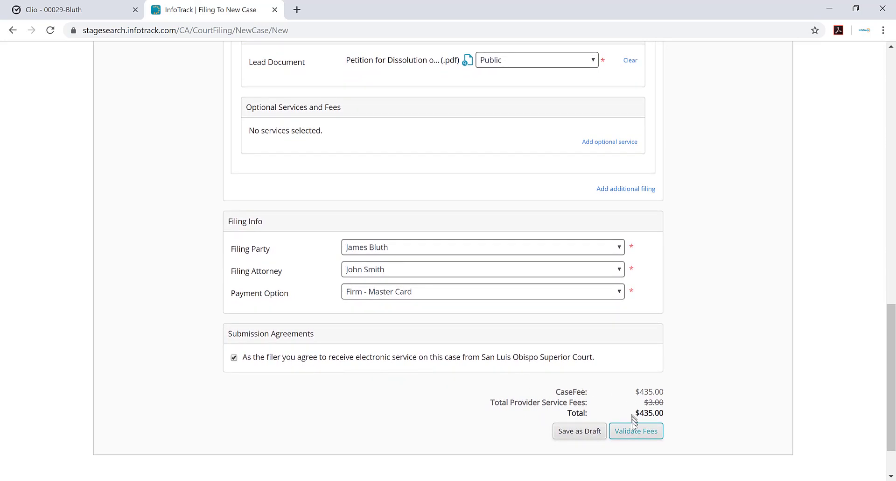
{"action": "left_click", "coordinate": [634, 431]}
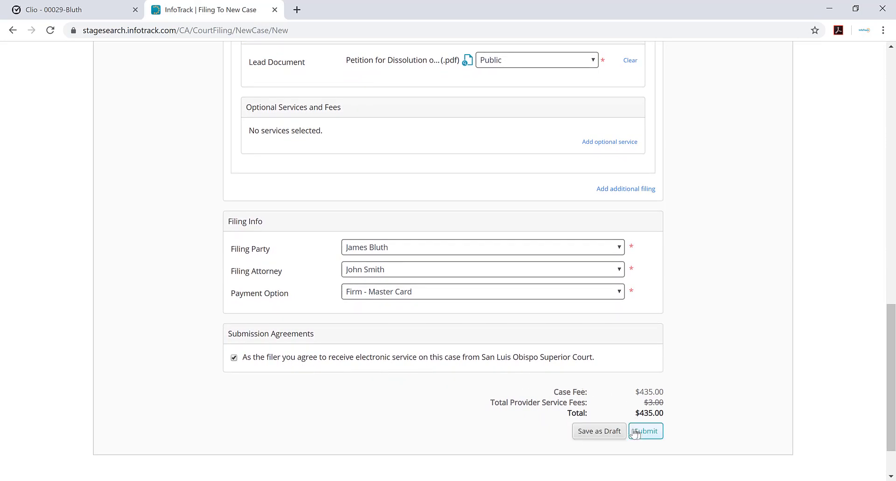
{"action": "left_click", "coordinate": [652, 432]}
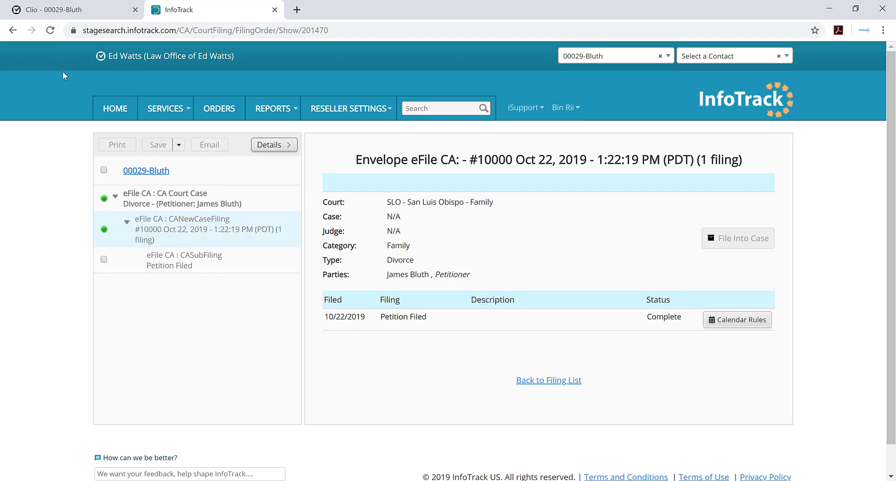
Return to Clio and view the divorce matter's Activities, including the $435.00 Petition Filed expense.
{"action": "left_click", "coordinate": [69, 13]}
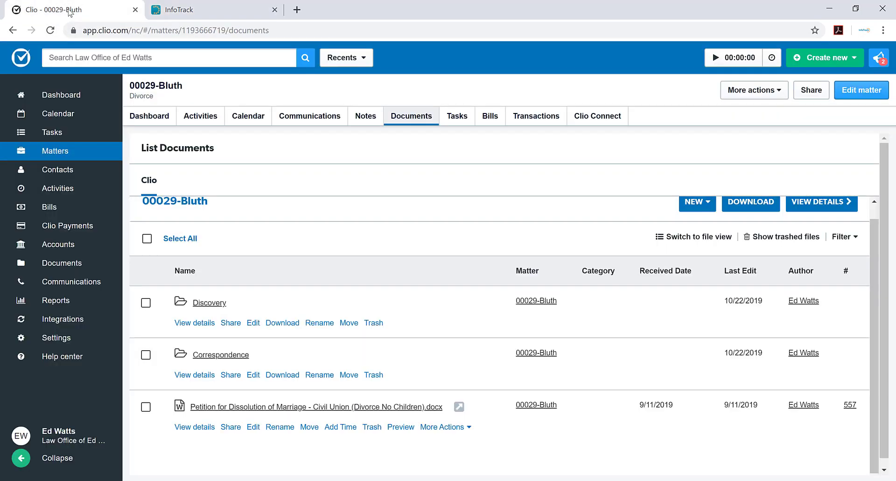
{"action": "left_click", "coordinate": [189, 121]}
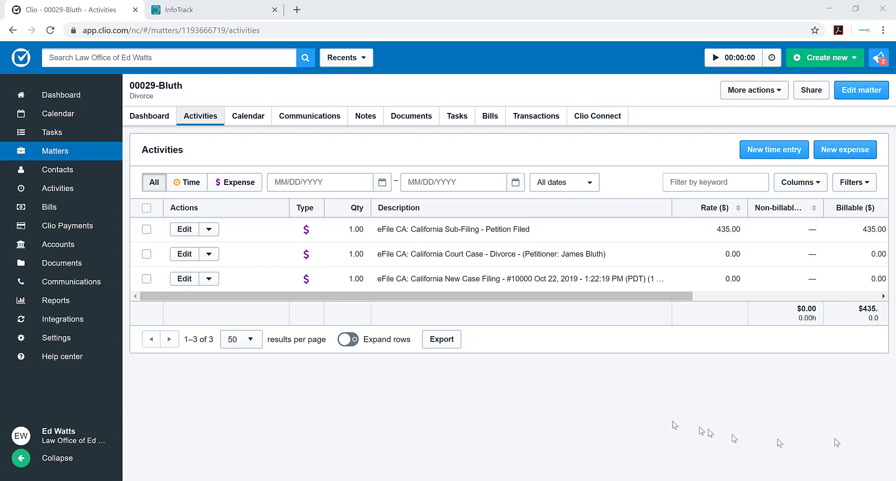
Open the new Petition Filed folder in the divorce matter's Documents.
{"action": "left_click", "coordinate": [409, 125]}
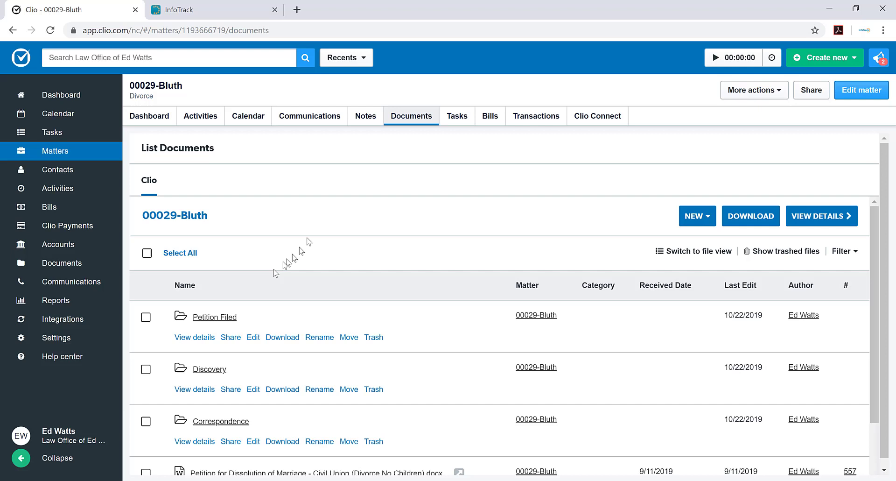
{"action": "left_click", "coordinate": [215, 318]}
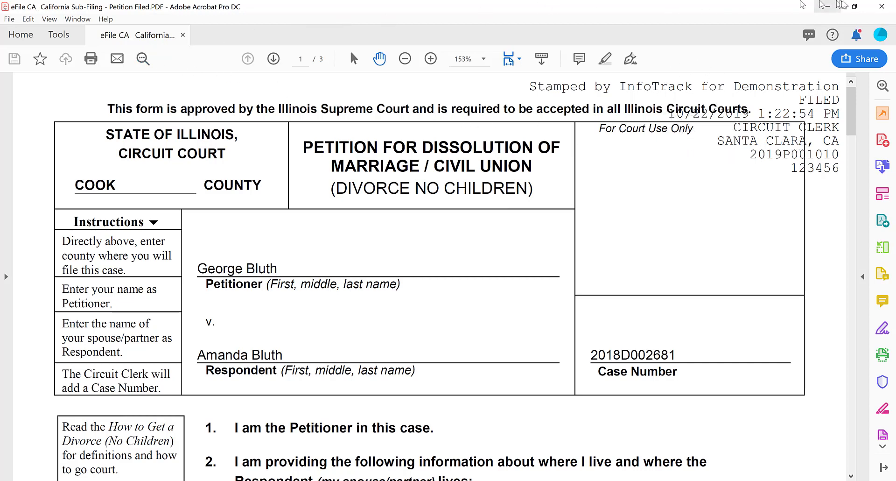
Close the file-stamped petition PDF in Acrobat to return to the Petition Filed folder.
{"action": "left_click", "coordinate": [882, 7]}
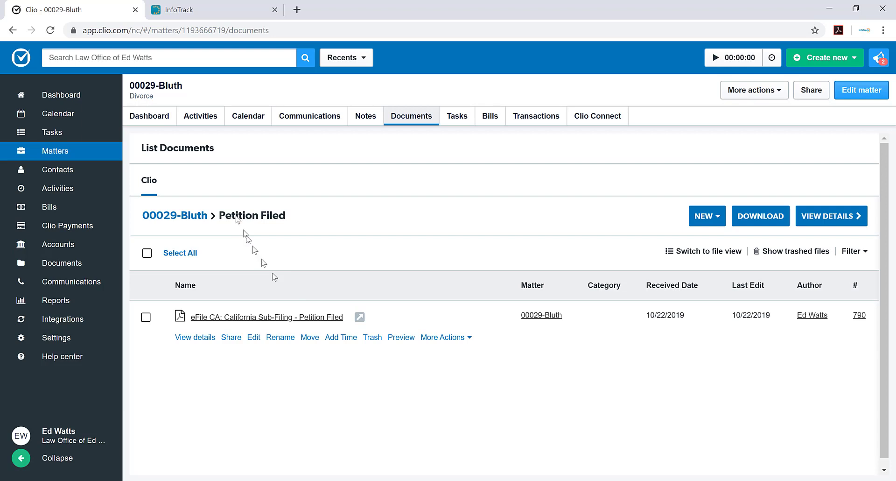
Return to the Dashboard view of the 00029-Bluth divorce matter.
{"action": "left_click", "coordinate": [164, 118]}
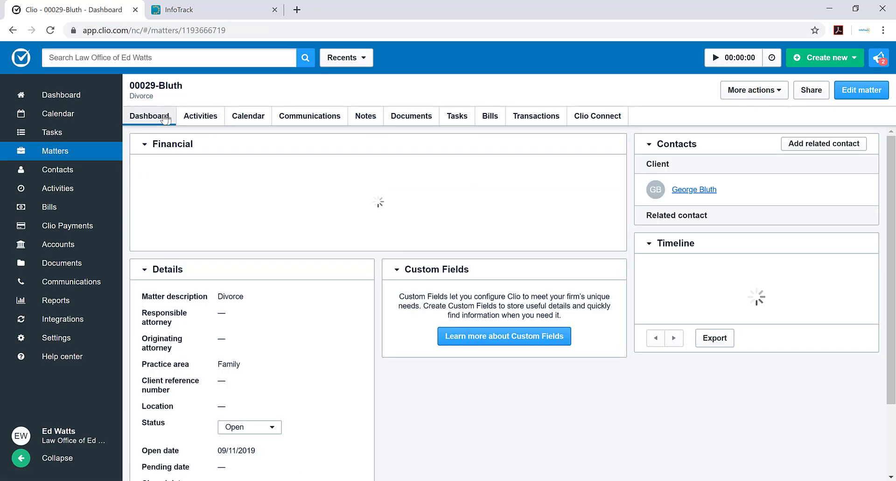